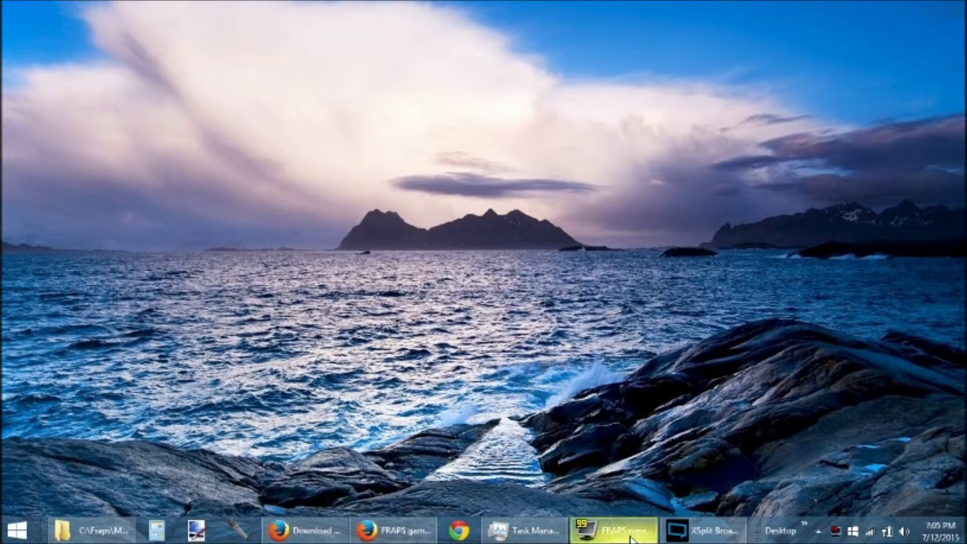
Step: Bring the Firefox window showing the XSplit download page to the front
mouse_move(617, 529)
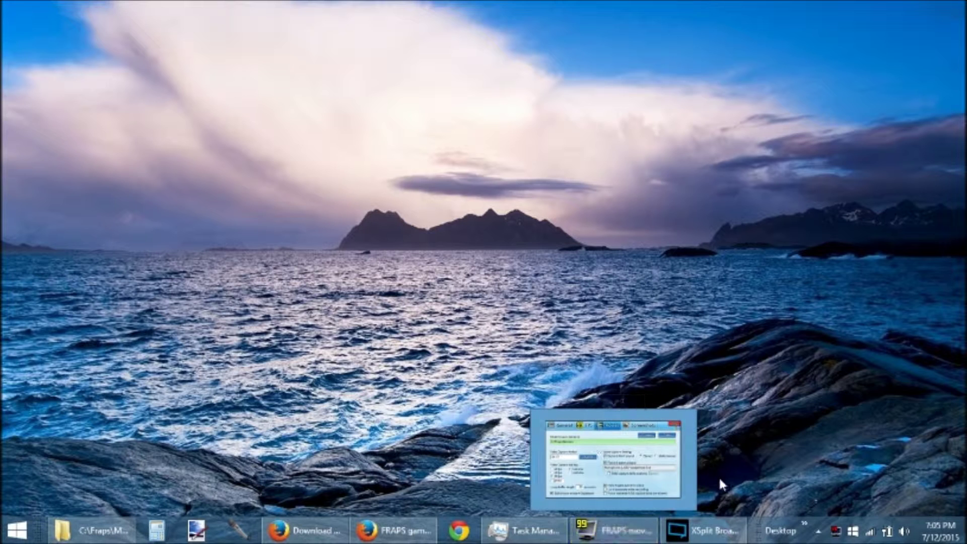
mouse_move(711, 532)
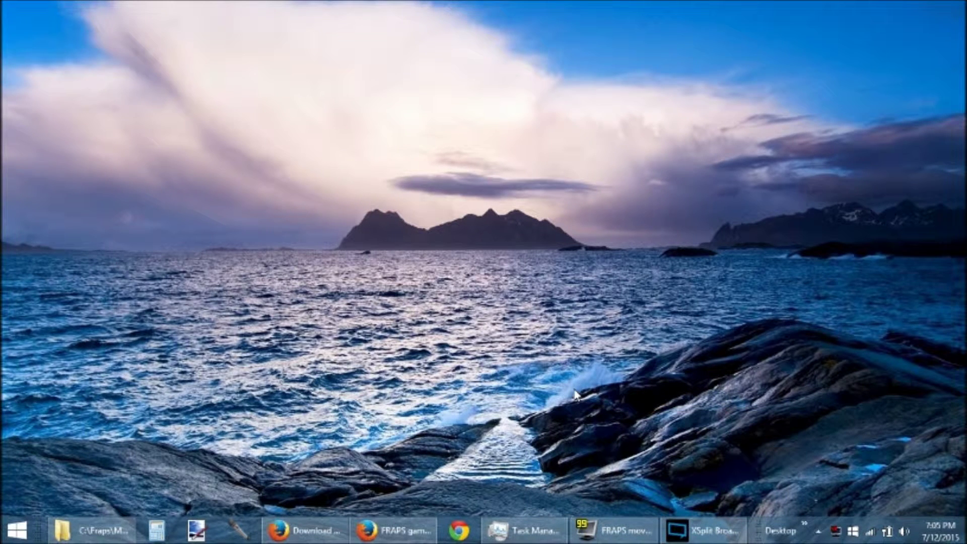
click(343, 530)
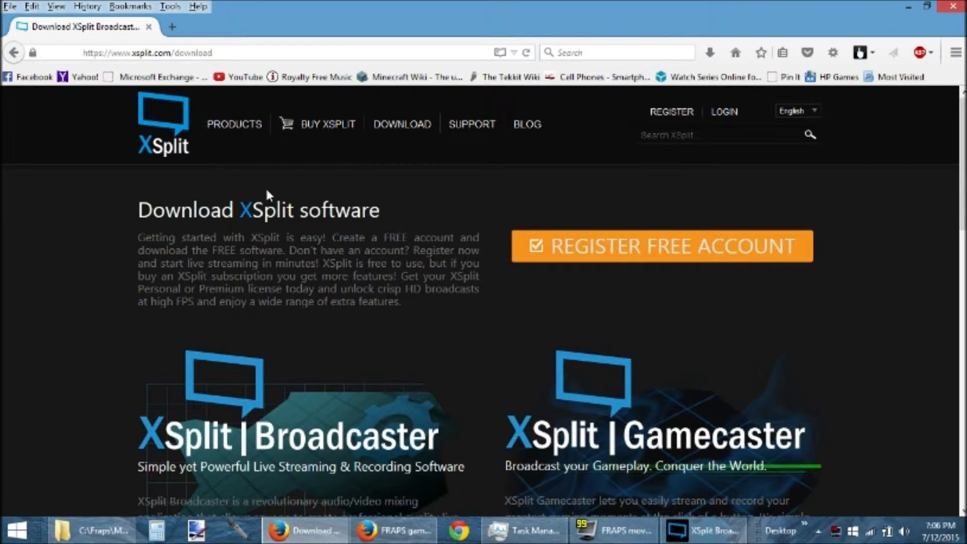
Step: Scroll to the Broadcaster and Gamecaster download buttons, then switch to the Fraps website window
scroll(125, 334, down, 3)
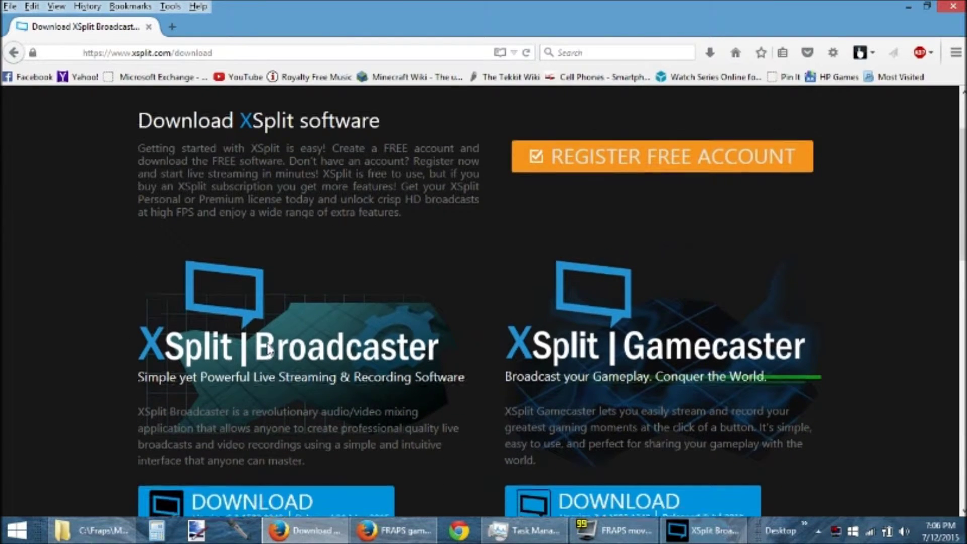
scroll(269, 350, down, 2)
scroll(221, 282, up, 3)
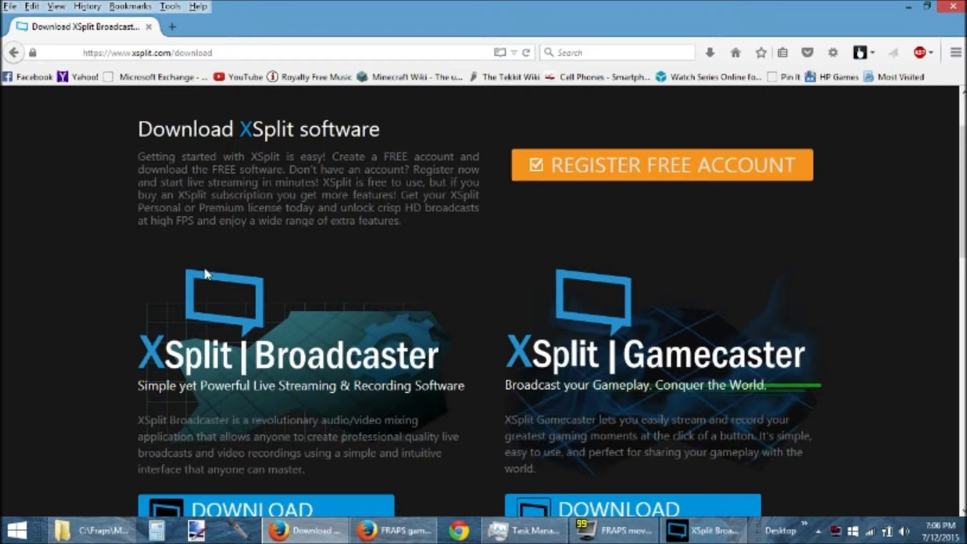
scroll(206, 273, down, 3)
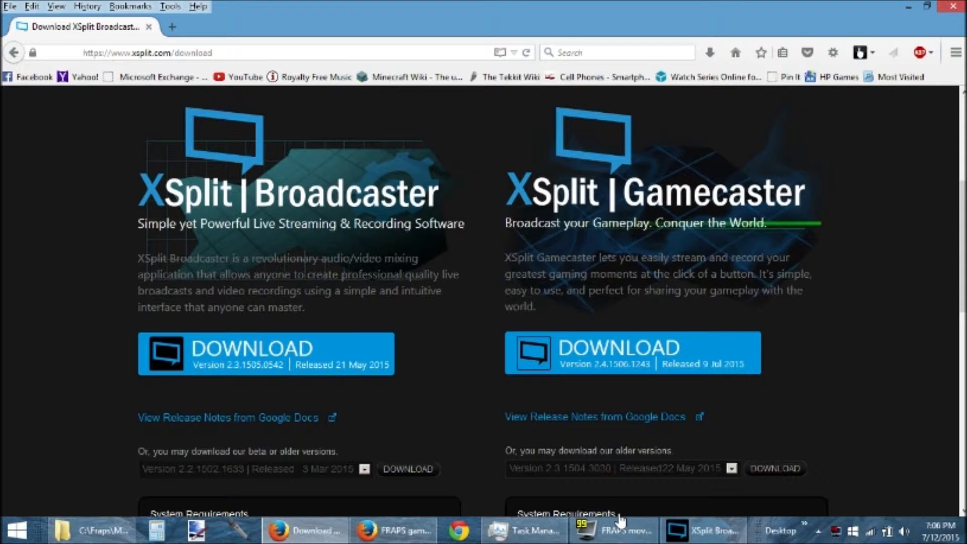
click(403, 538)
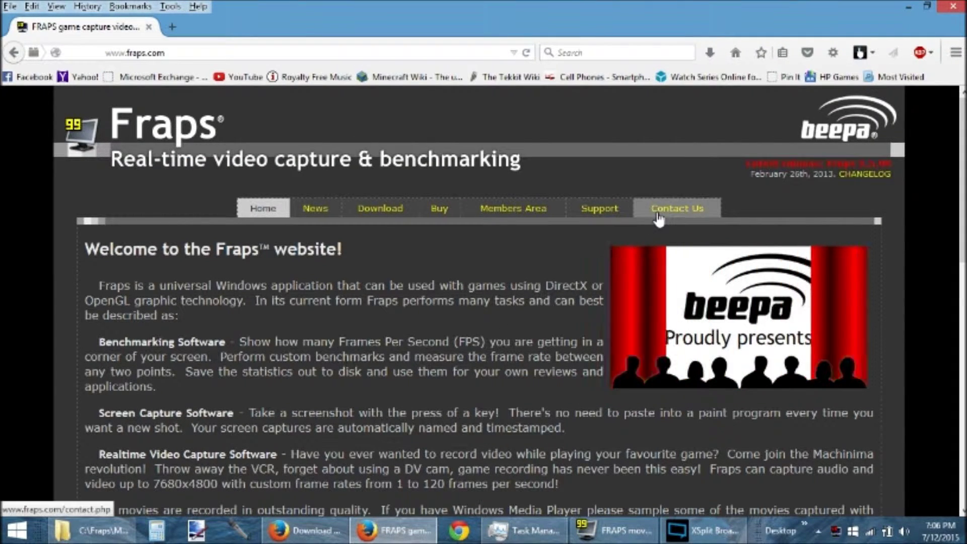
Step: Scroll through the Fraps home page, then bring XSplit Broadcaster to the front
scroll(431, 150, down, 15)
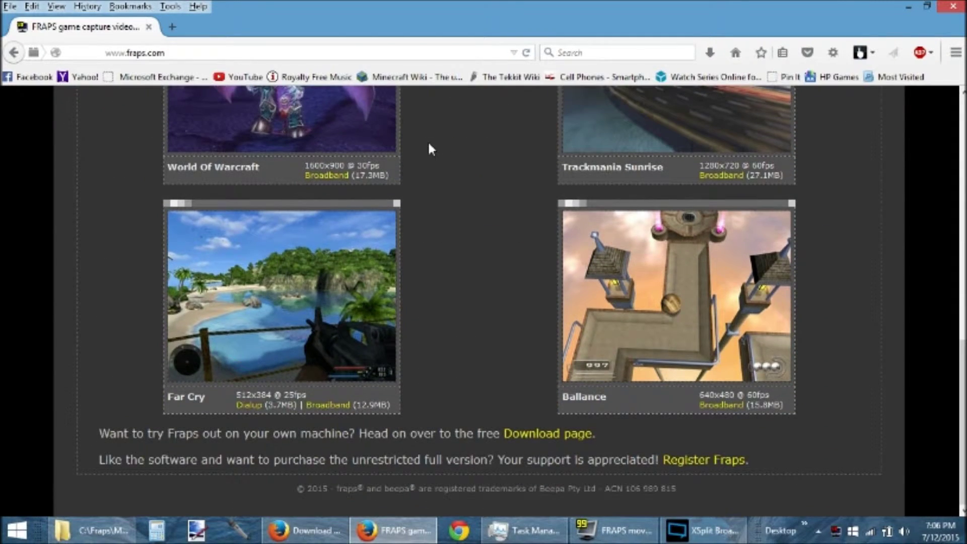
scroll(429, 146, up, 14)
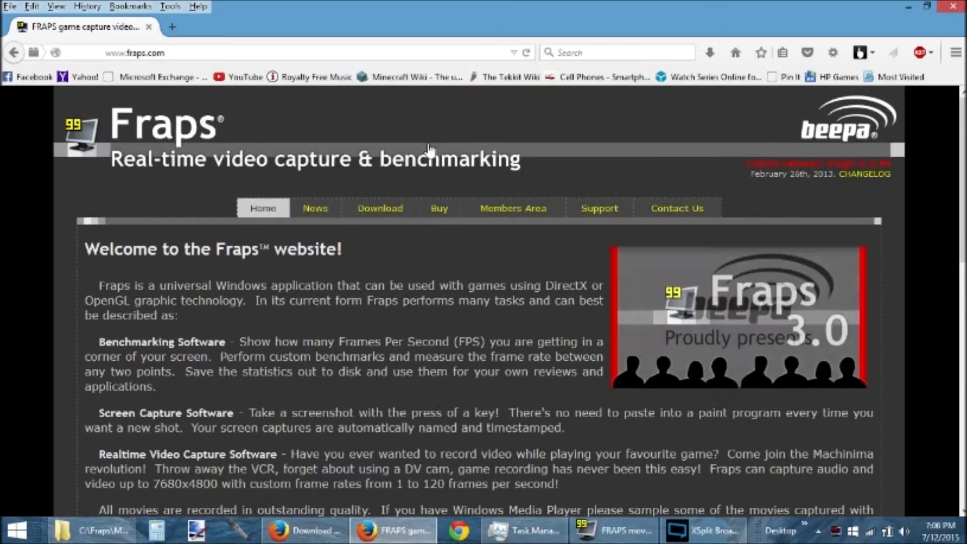
scroll(429, 149, down, 1)
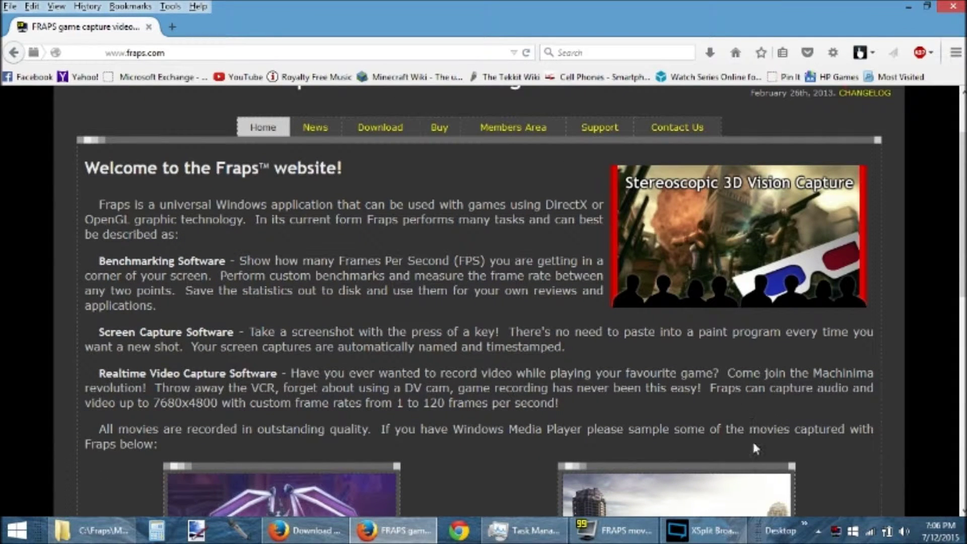
click(721, 528)
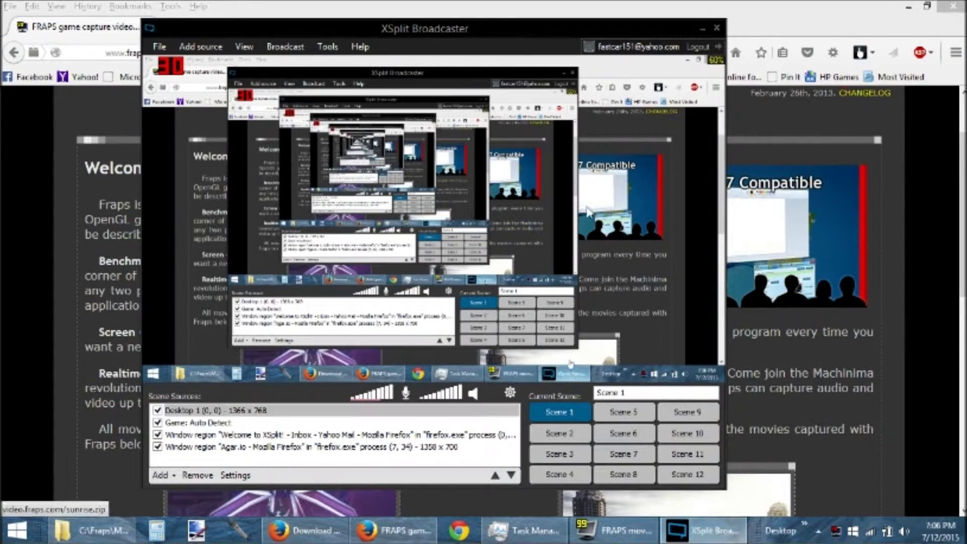
Step: Move the XSplit window left and choose Screen capture from the Add source list
drag(554, 31, 644, 32)
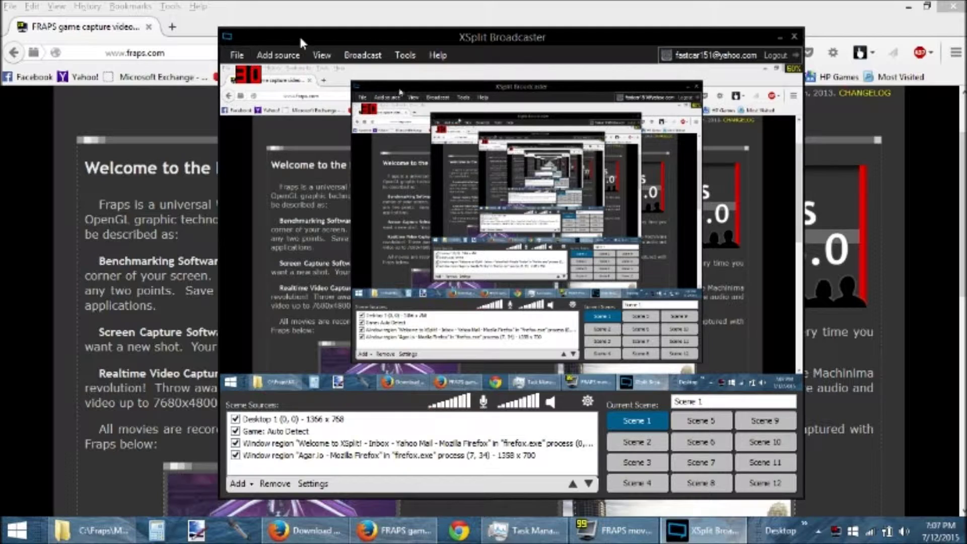
drag(299, 35, 258, 38)
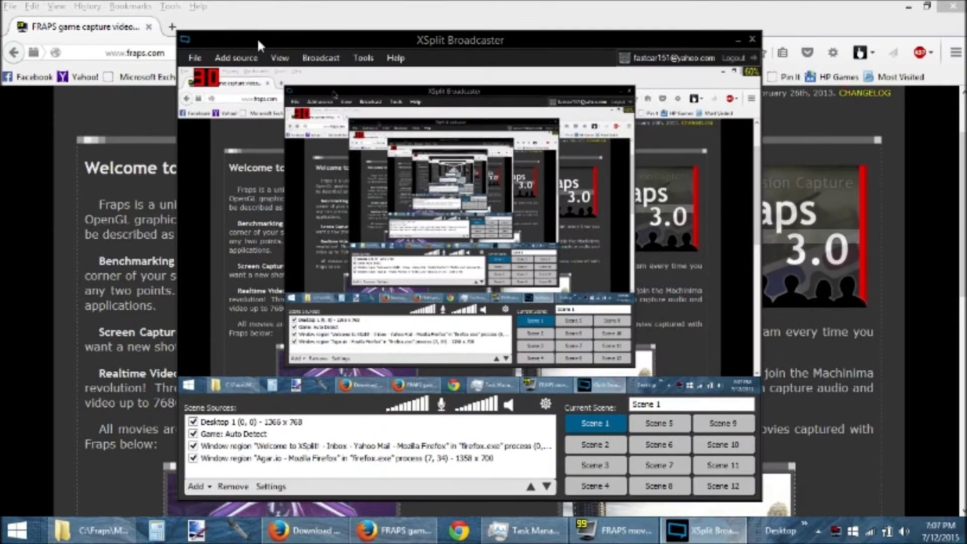
click(224, 63)
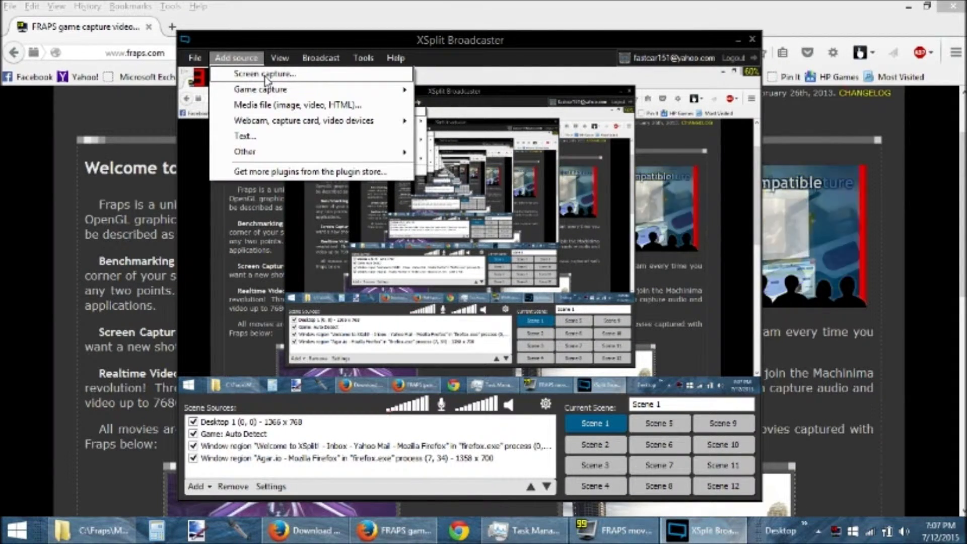
mouse_move(272, 89)
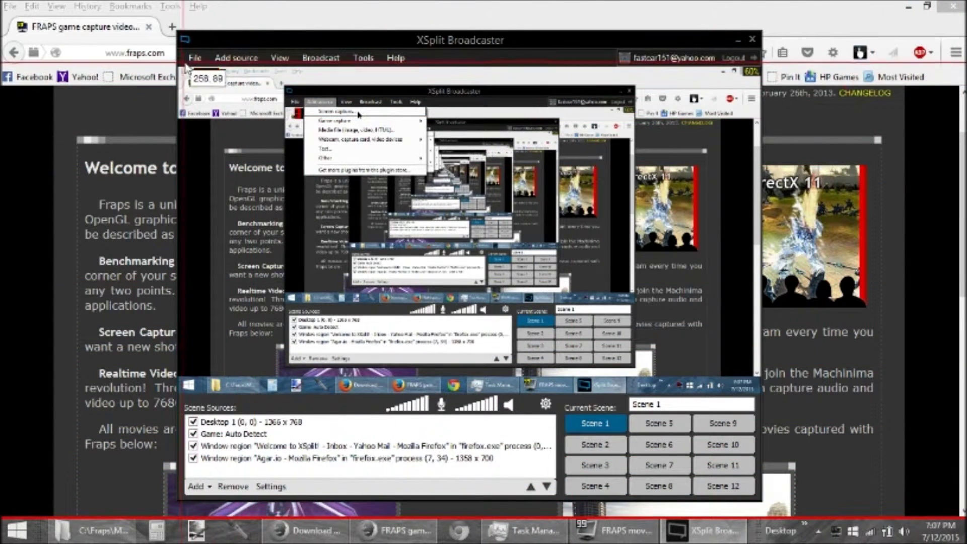
Step: Finish the capture region, check View > Resolution is 1366 × 768, then open desktop options
click(279, 48)
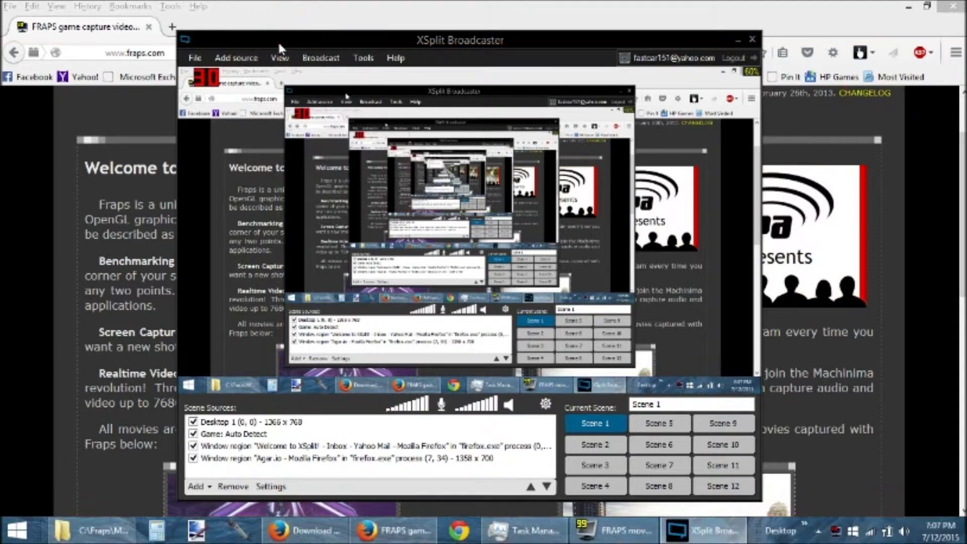
drag(403, 43, 318, 52)
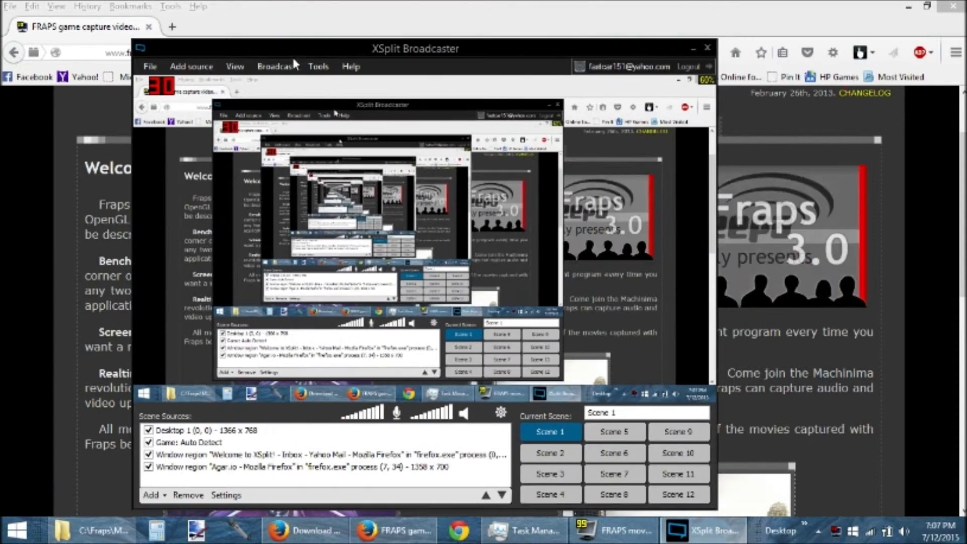
click(233, 66)
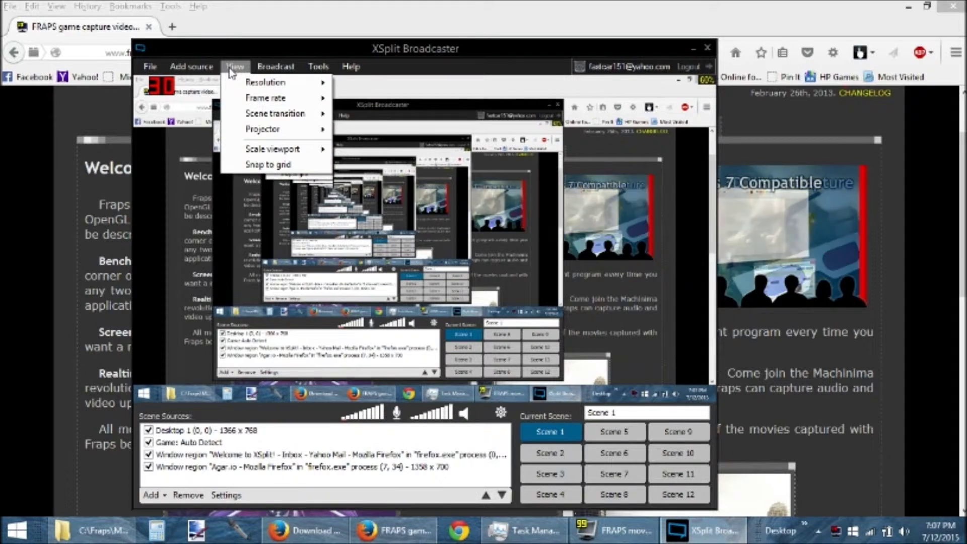
mouse_move(251, 86)
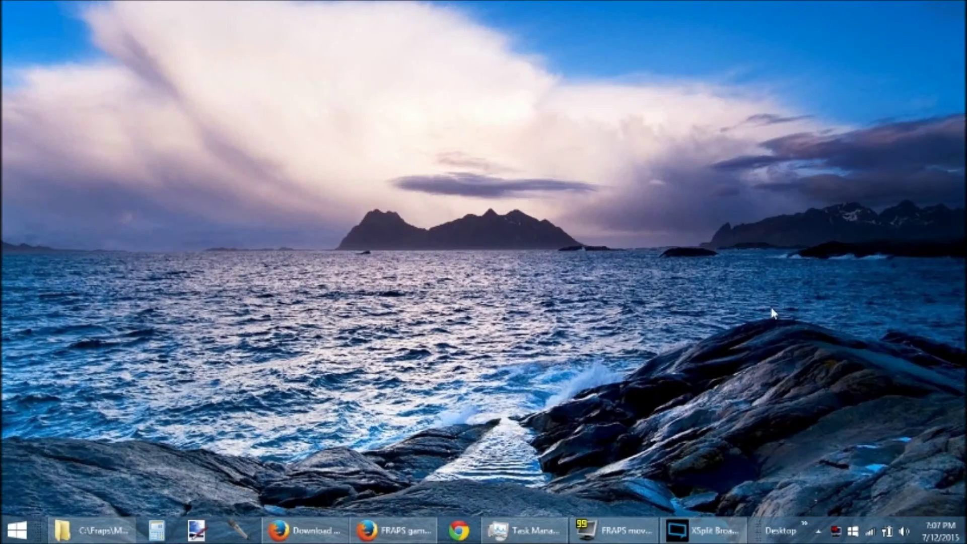
right_click(772, 312)
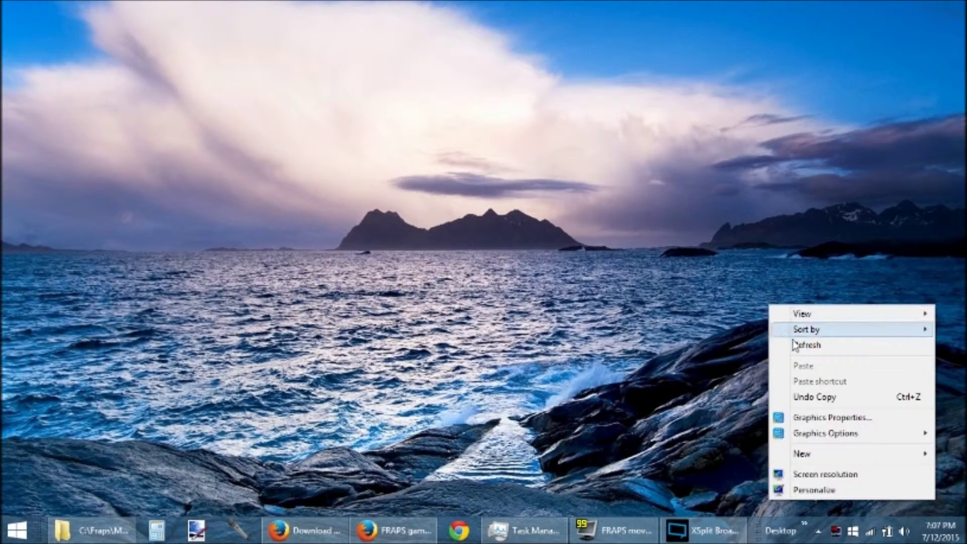
click(824, 475)
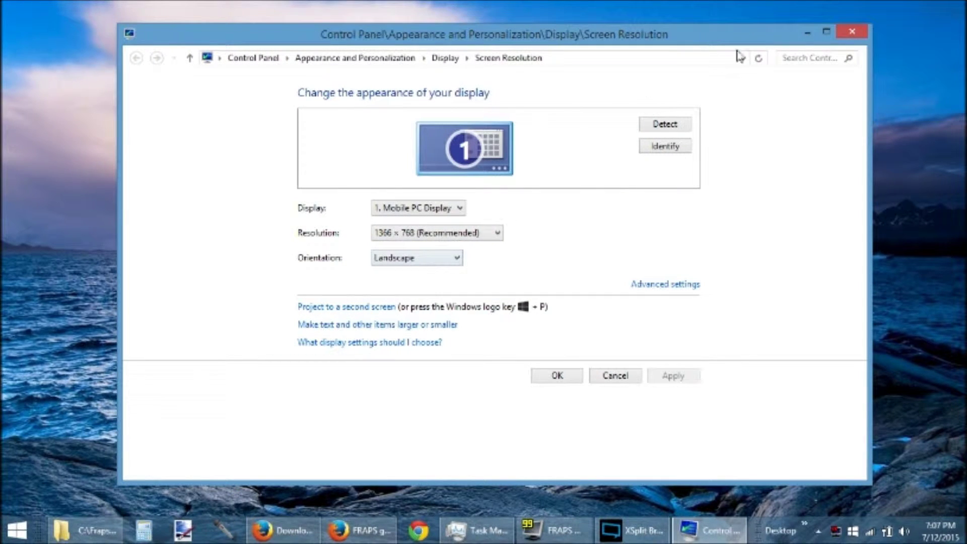
click(851, 32)
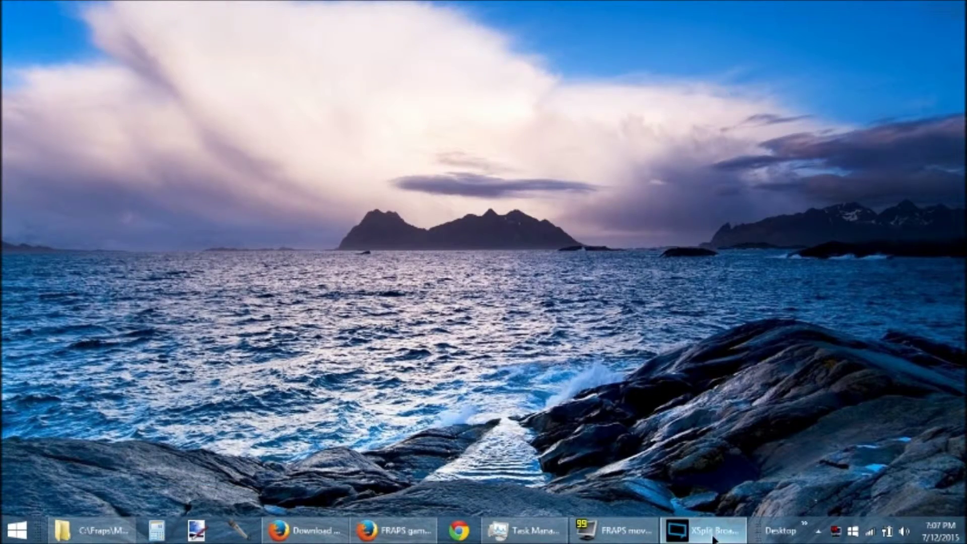
click(714, 538)
drag(376, 40, 392, 27)
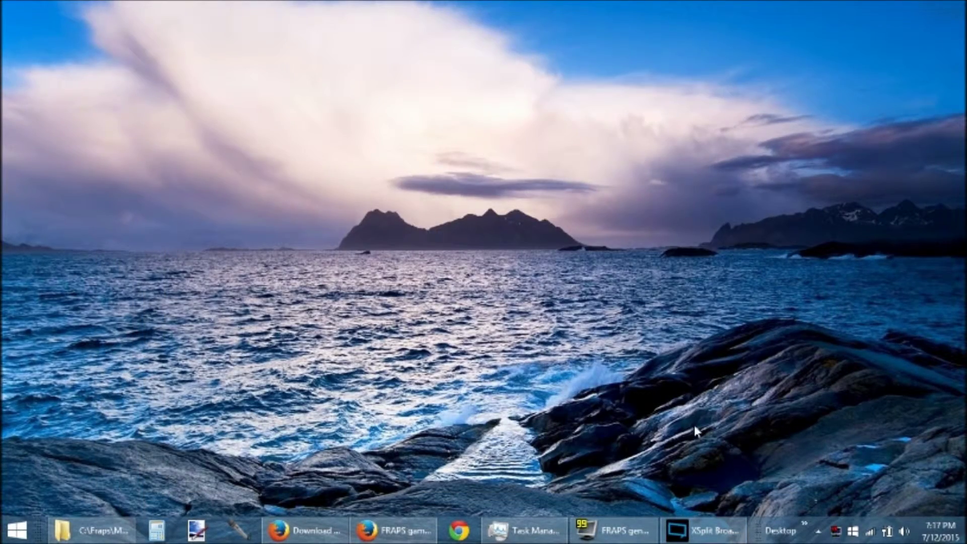
Step: Load agar.io in the Firefox window that showed the Fraps site
click(406, 535)
click(401, 51)
text(a)
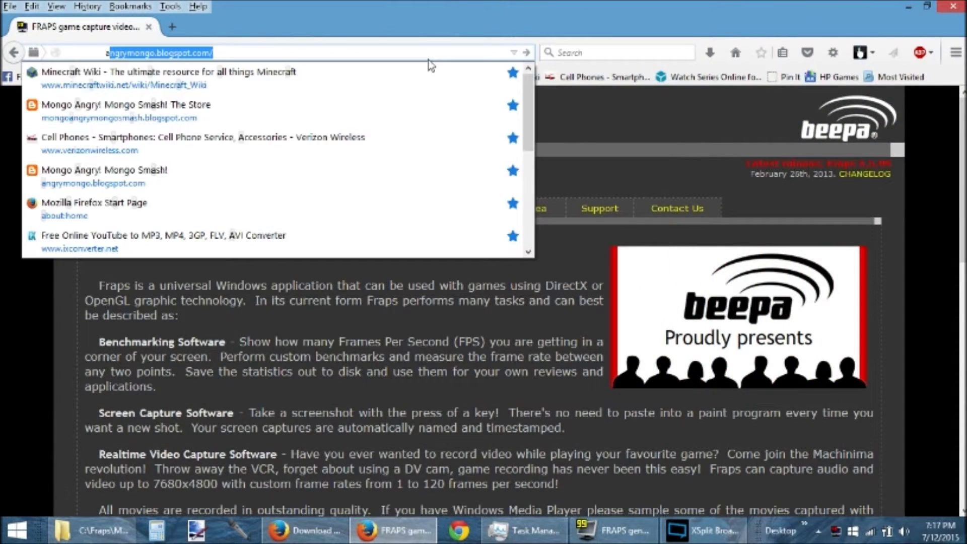
text(gar)
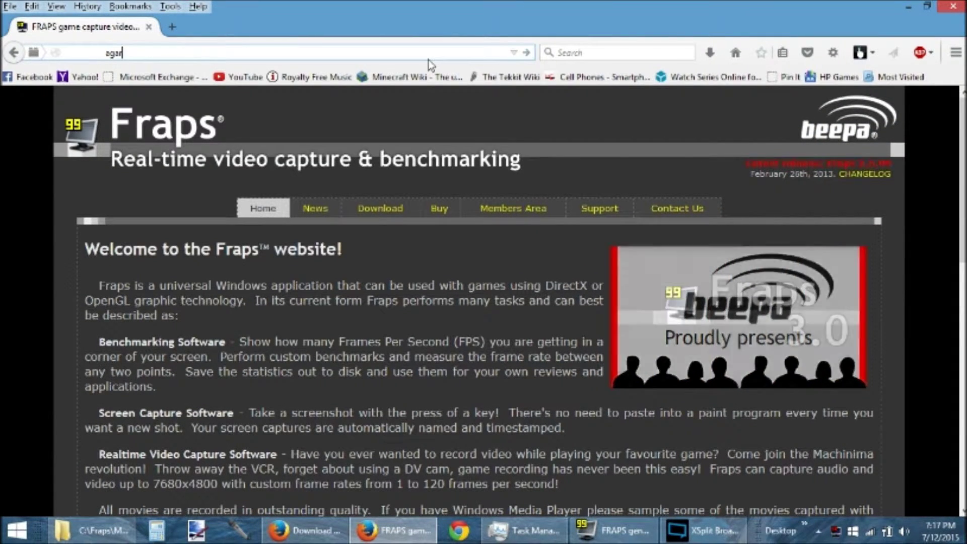
text(.)
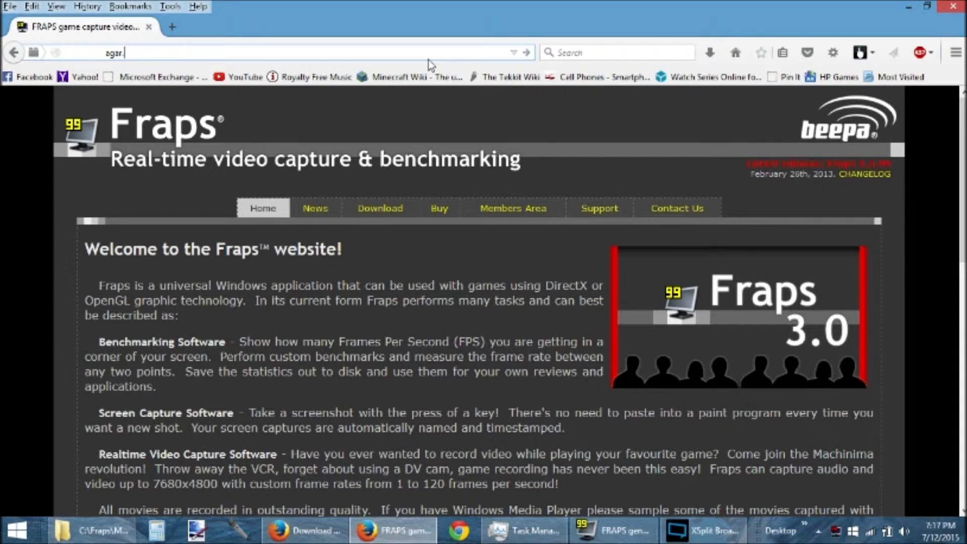
text(io)
key(Return)
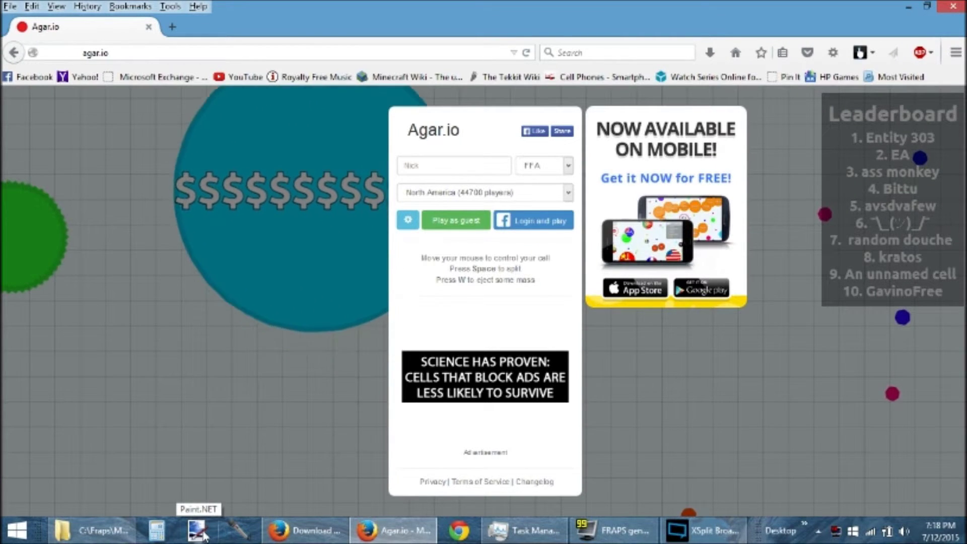
Step: Open the first clip from C:\Fraps\Movies in Movie Maker, then close it without saving
mouse_move(366, 530)
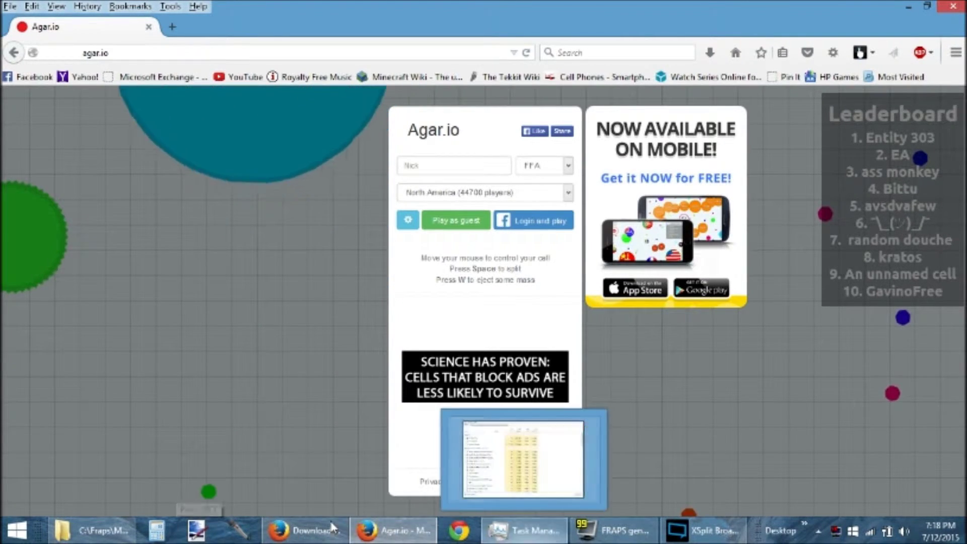
click(91, 530)
double_click(215, 201)
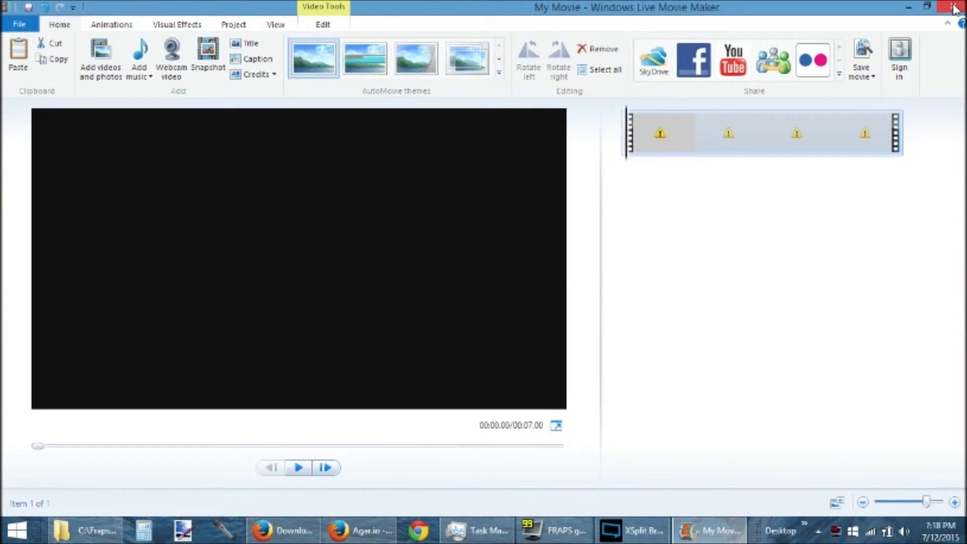
click(953, 7)
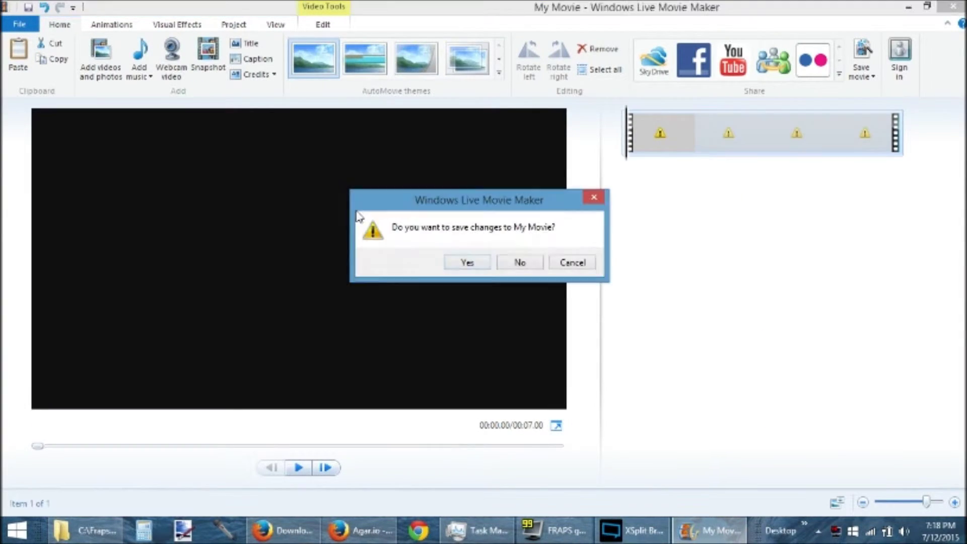
click(519, 262)
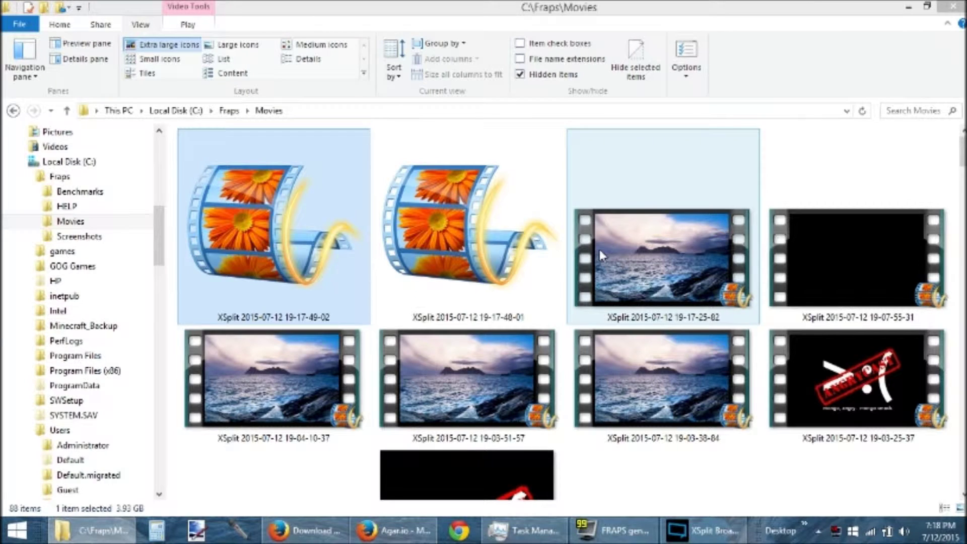
Step: Play and pause the 19-17-25-02 desktop recording, then return to the Agar.io page
double_click(600, 250)
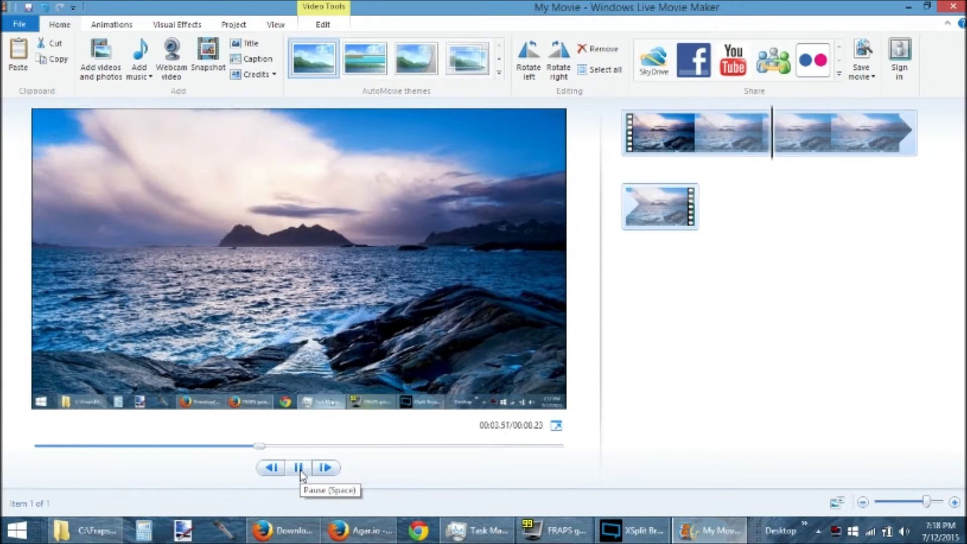
click(299, 469)
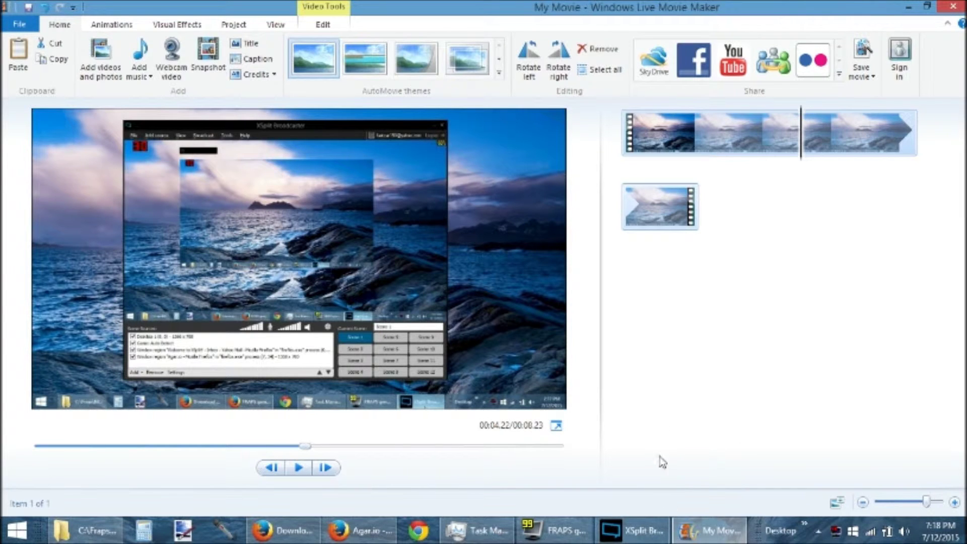
click(360, 531)
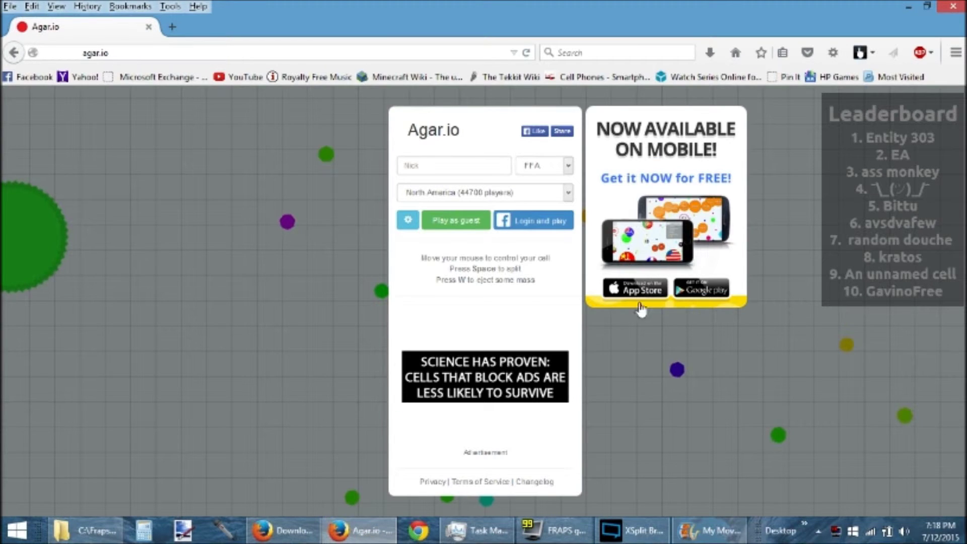